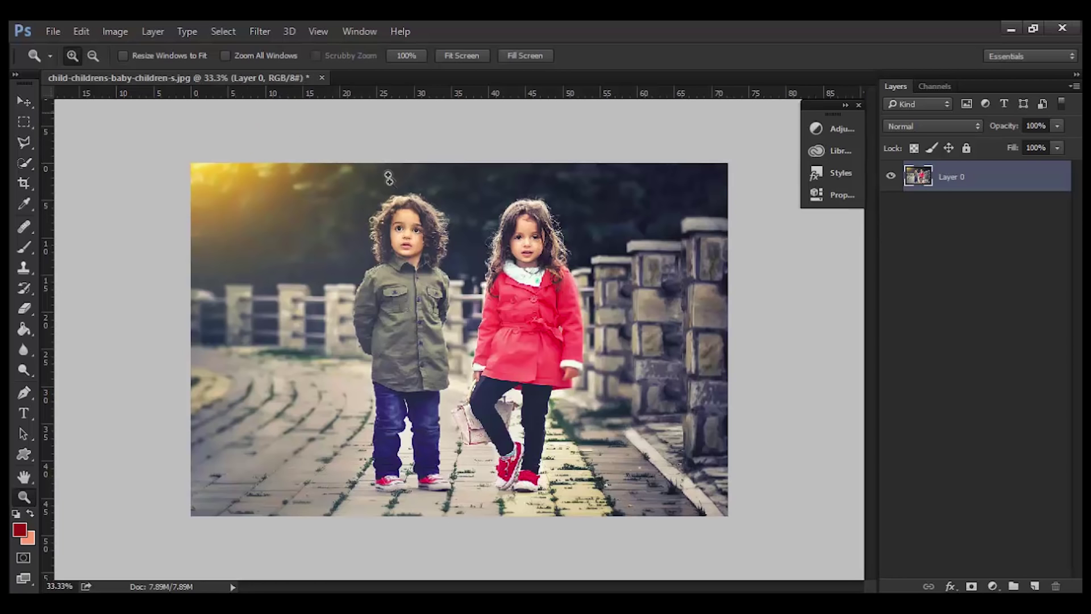
# - Try a Hue/Saturation layer on the whole photo, then discard it
pyautogui.click(150, 32)
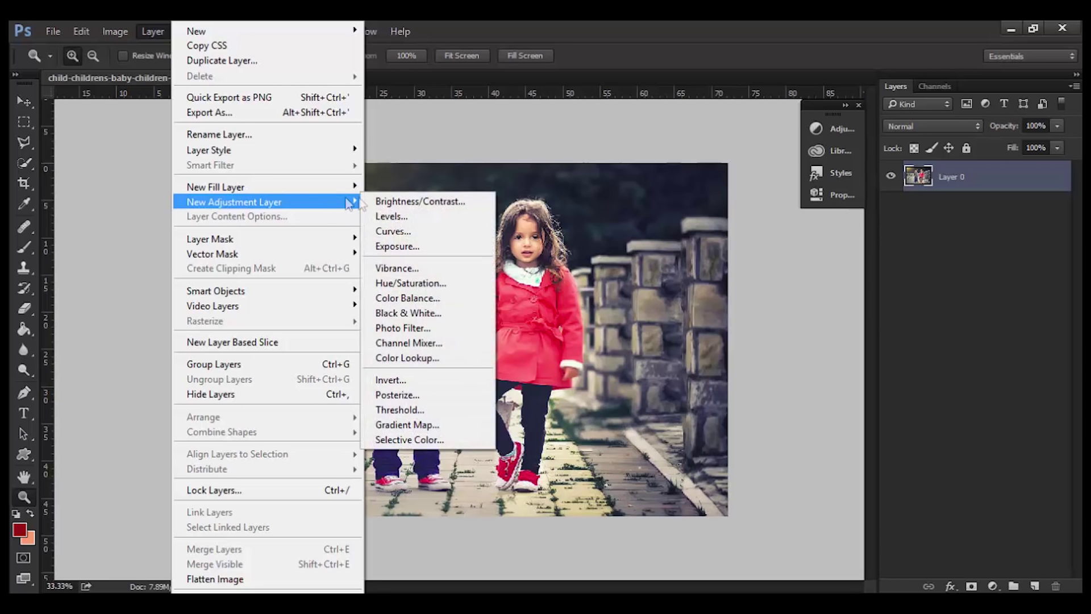
pyautogui.moveTo(234, 203)
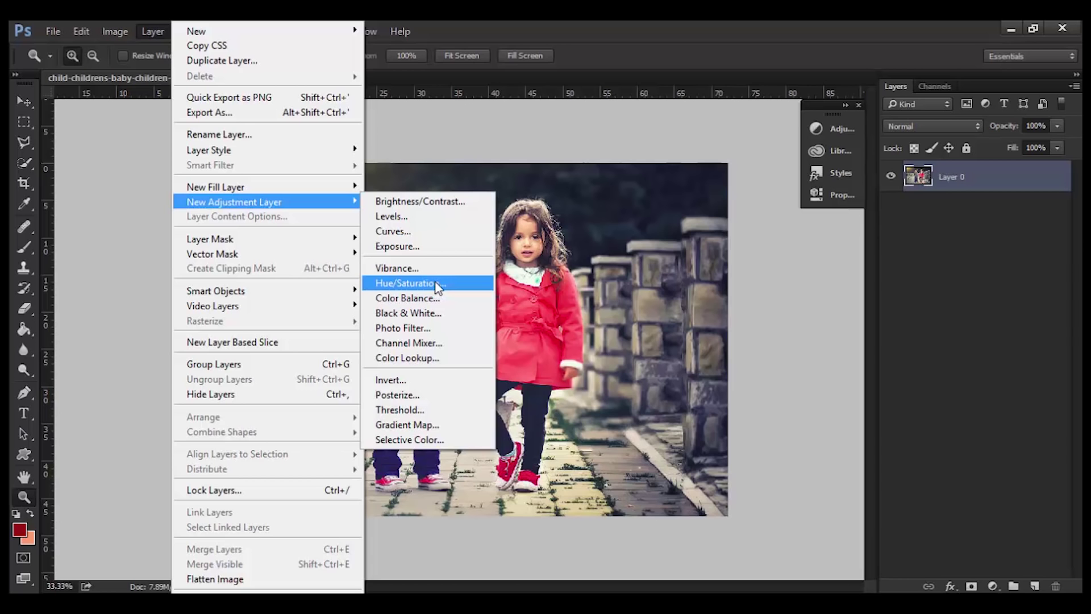
pyautogui.click(436, 283)
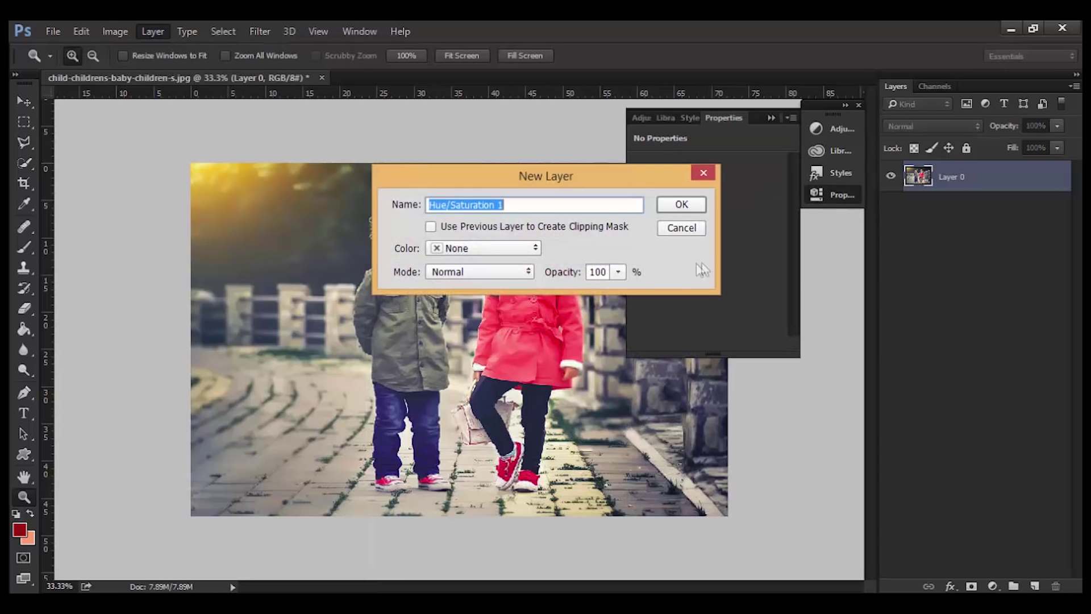
pyautogui.click(666, 206)
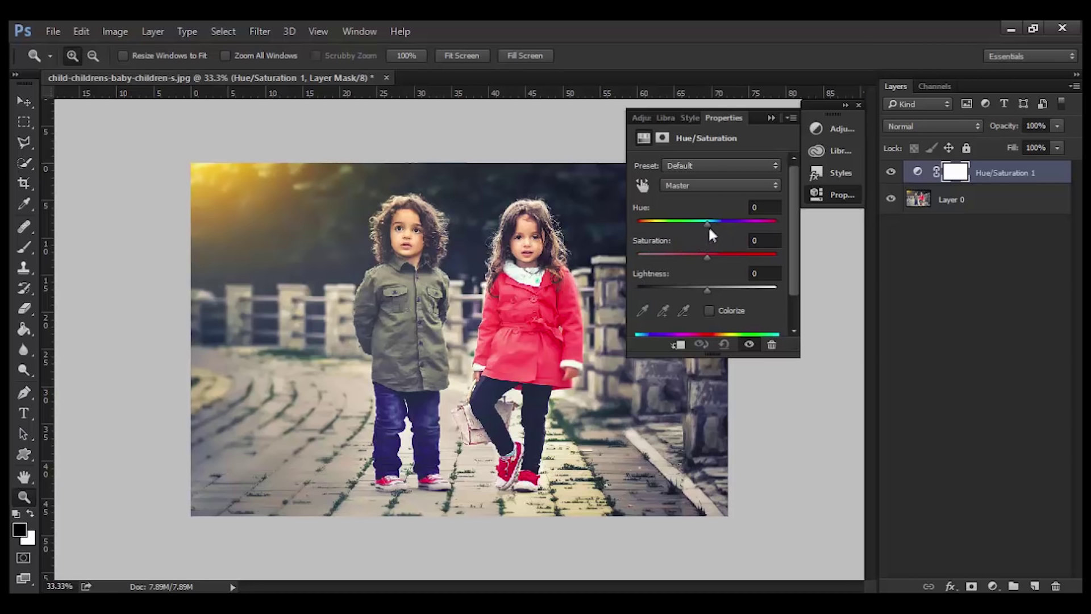
pyautogui.moveTo(710, 224)
pyautogui.mouseDown()
pyautogui.moveTo(643, 220)
pyautogui.moveTo(774, 230)
pyautogui.moveTo(648, 226)
pyautogui.moveTo(707, 224)
pyautogui.mouseUp()
pyautogui.moveTo(993, 182)
pyautogui.mouseDown()
pyautogui.moveTo(1017, 264)
pyautogui.moveTo(1011, 172)
pyautogui.moveTo(1001, 521)
pyautogui.moveTo(1056, 586)
pyautogui.mouseUp()
pyautogui.click(771, 118)
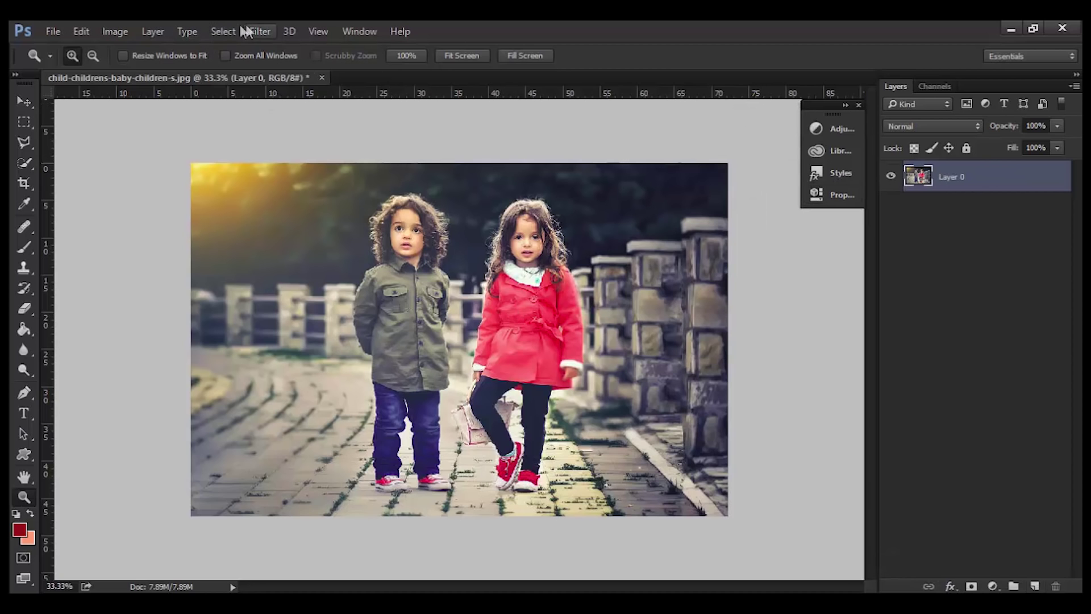
# - Start a Color Range selection and sample the red of the girl's coat
pyautogui.click(215, 31)
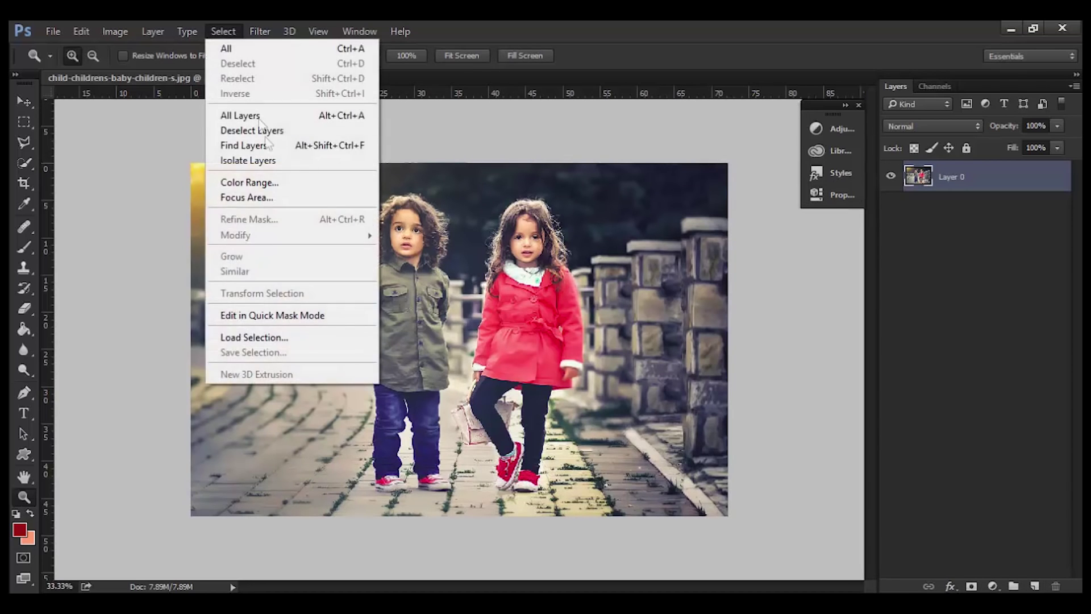
pyautogui.click(267, 182)
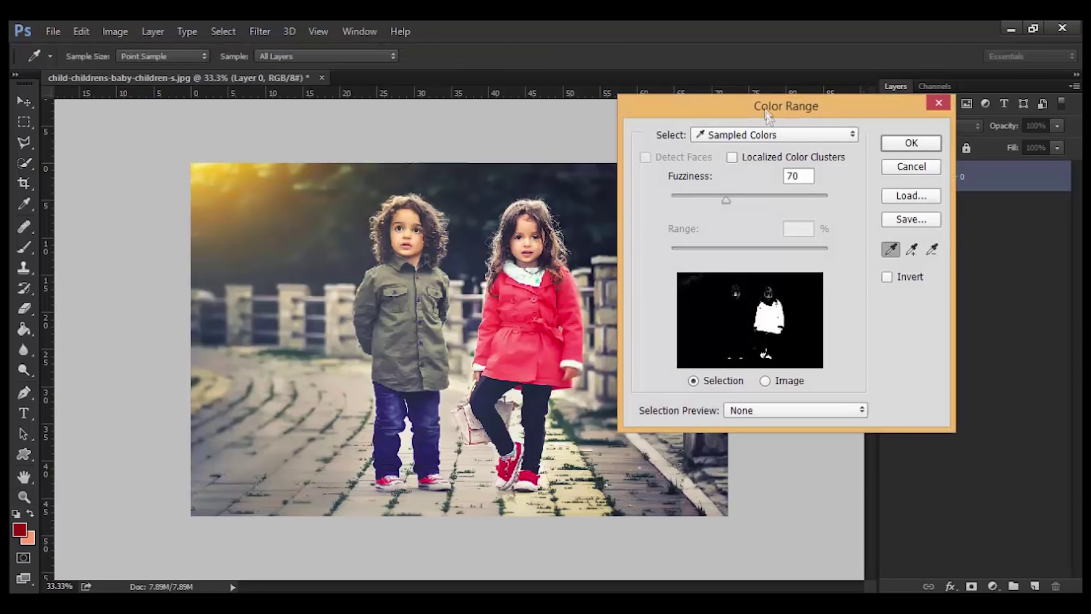
pyautogui.moveTo(758, 107); pyautogui.dragTo(804, 114)
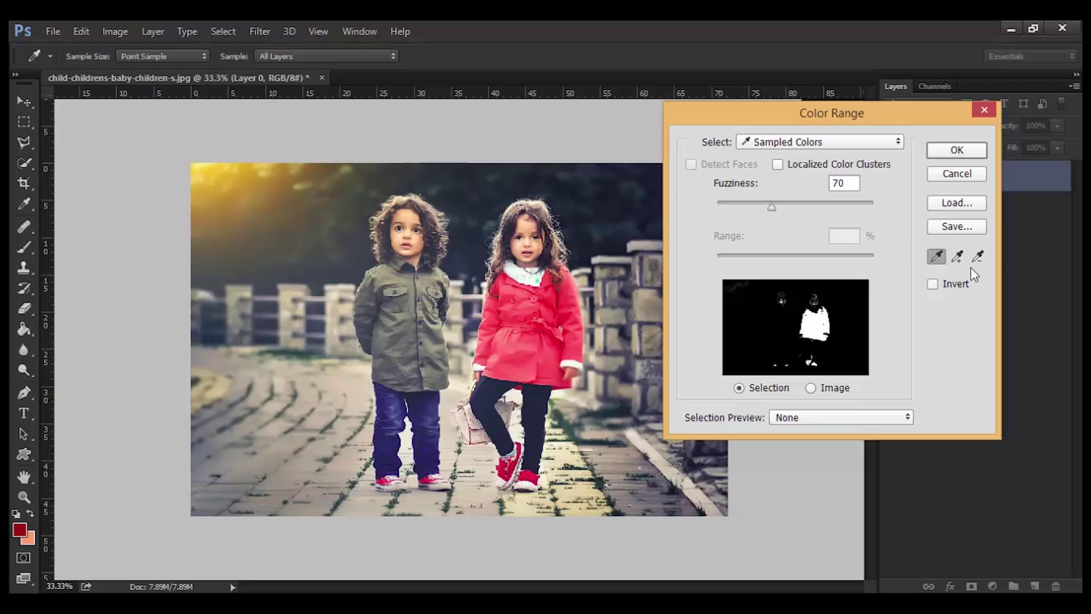
pyautogui.click(936, 256)
pyautogui.click(937, 258)
pyautogui.click(516, 318)
pyautogui.click(558, 308)
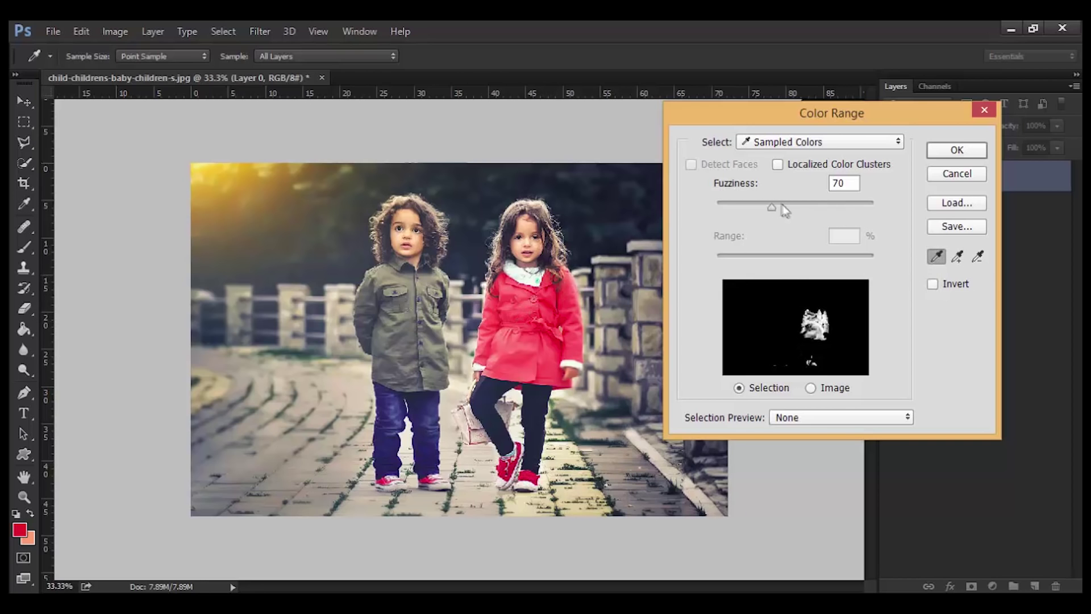
# - Add more coat reds and settle Fuzziness around 102, accepting the red coat-and-shoes selection
pyautogui.moveTo(771, 208)
pyautogui.mouseDown()
pyautogui.moveTo(803, 208)
pyautogui.moveTo(812, 231)
pyautogui.mouseUp()
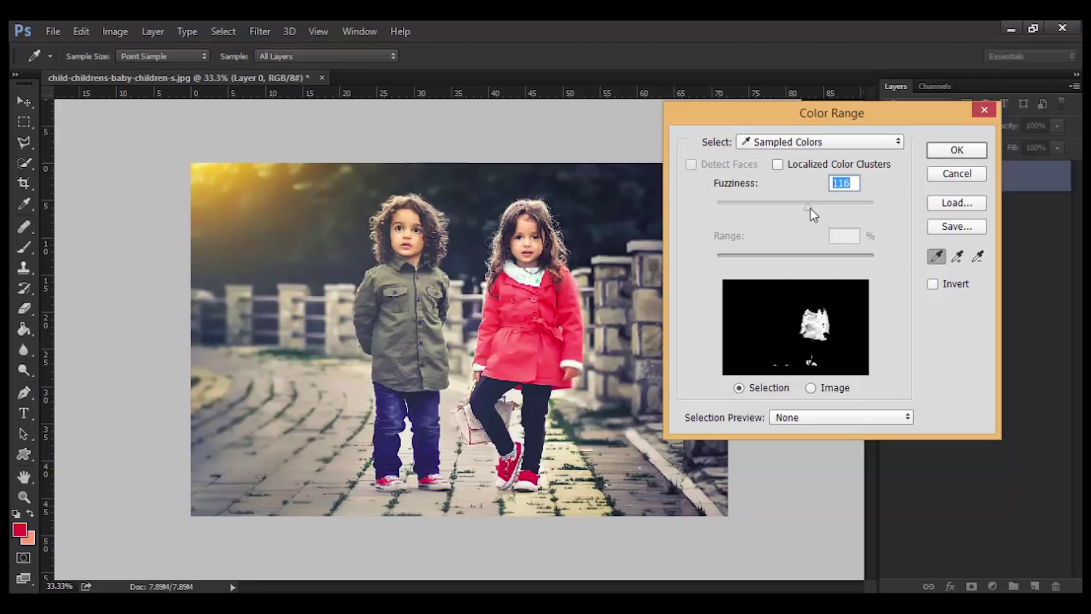
pyautogui.moveTo(807, 215)
pyautogui.mouseDown()
pyautogui.moveTo(793, 209)
pyautogui.moveTo(826, 215)
pyautogui.moveTo(810, 216)
pyautogui.mouseUp()
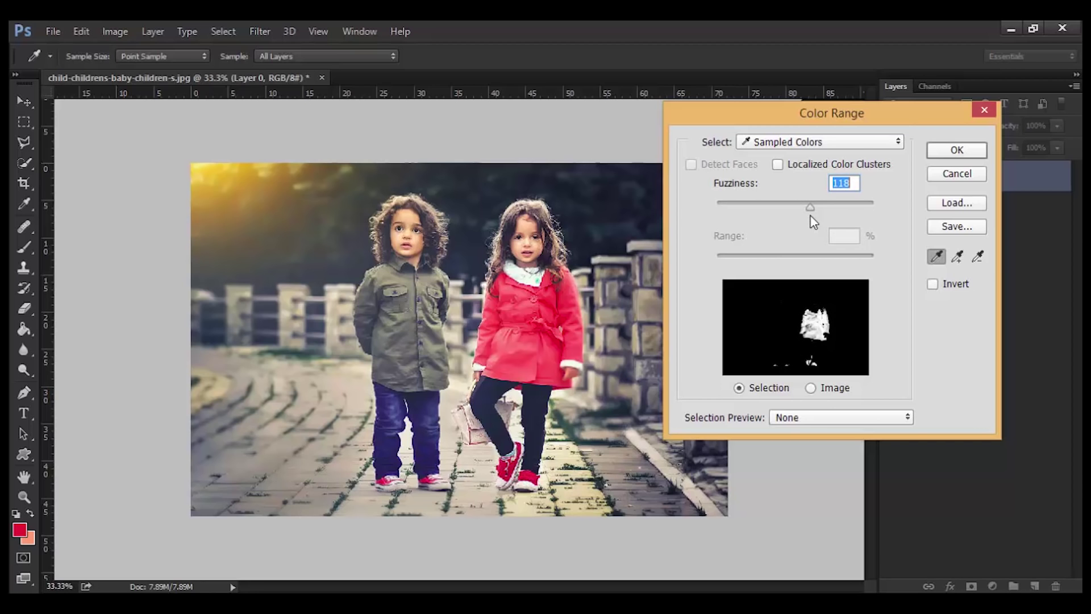
pyautogui.click(957, 257)
pyautogui.click(547, 312)
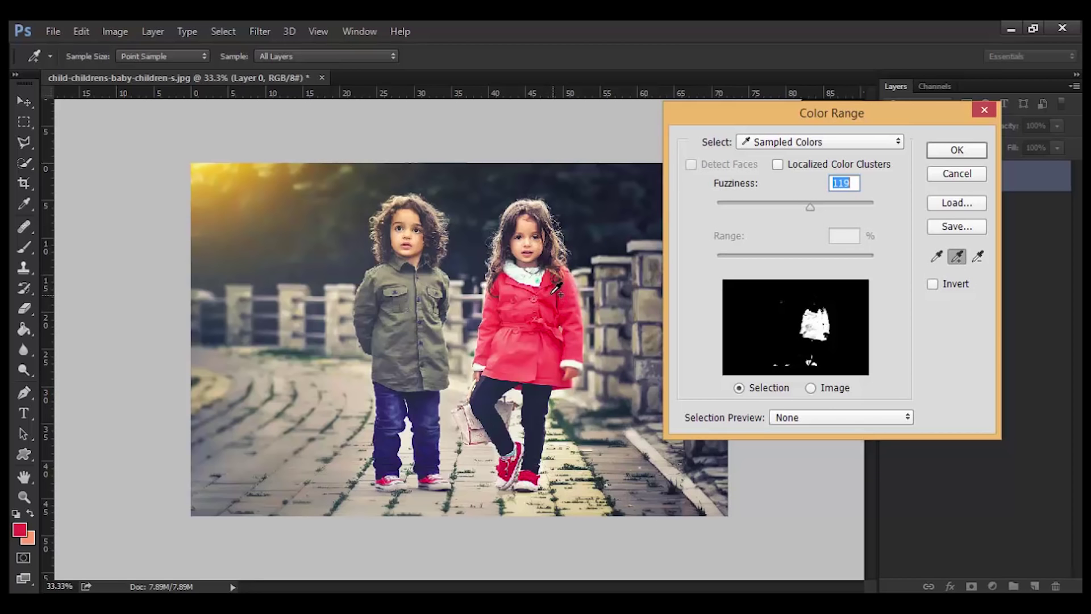
pyautogui.click(508, 335)
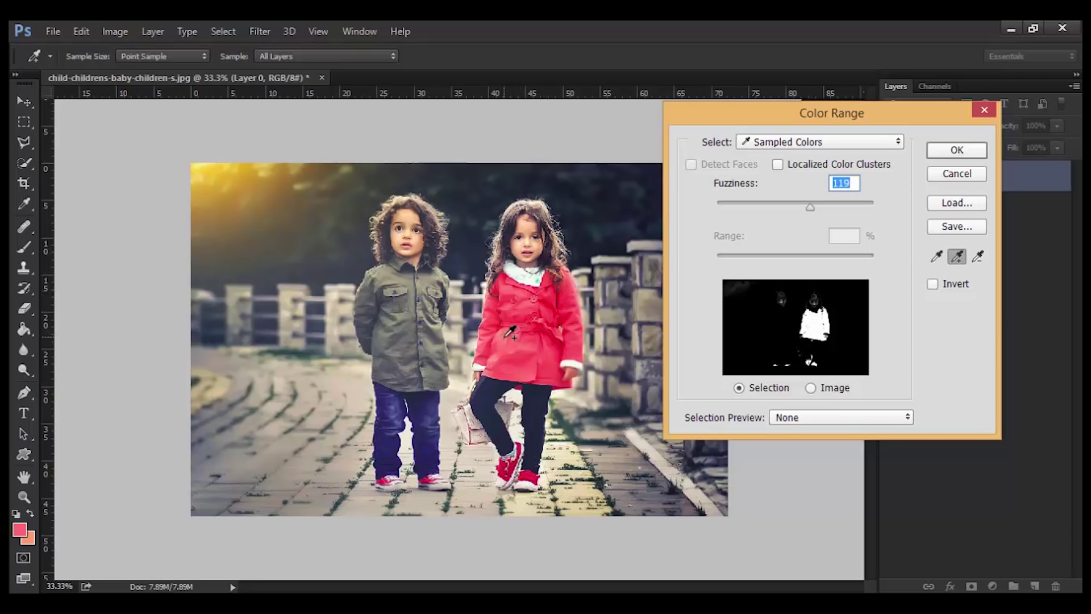
pyautogui.moveTo(811, 206); pyautogui.dragTo(797, 206)
pyautogui.click(965, 151)
pyautogui.press('z')
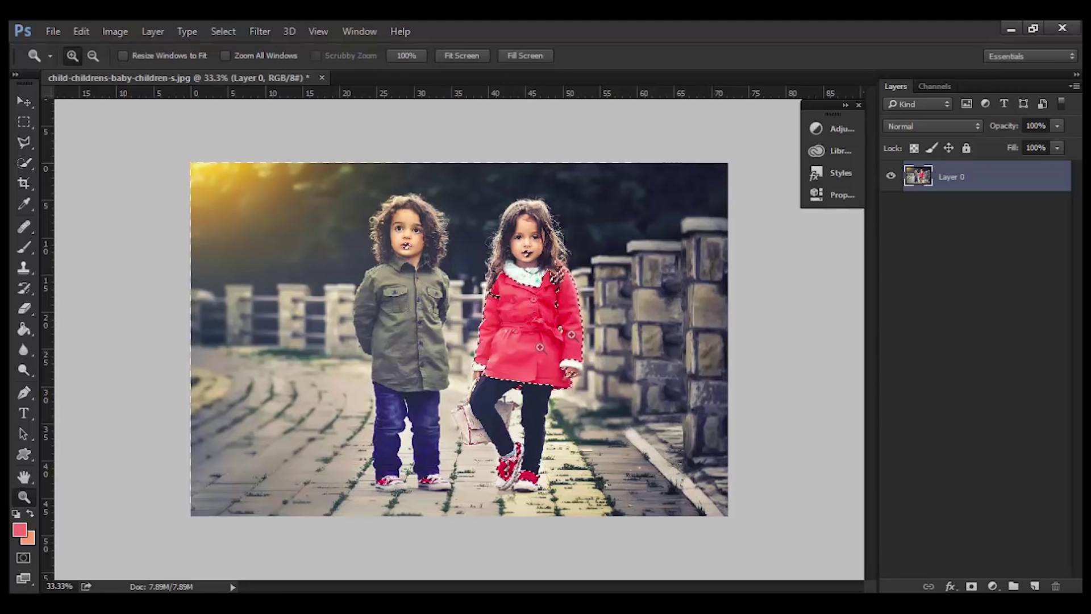
# - Add a Hue/Saturation 1 adjustment layer masked to the red coat and shoes selection
pyautogui.click(152, 31)
pyautogui.moveTo(234, 202)
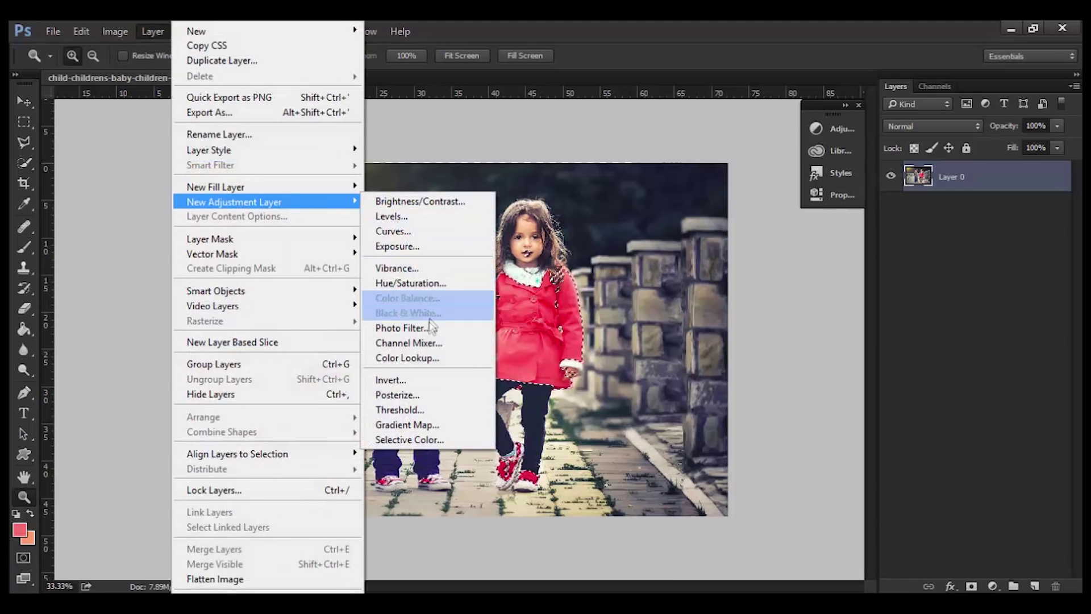
pyautogui.click(428, 287)
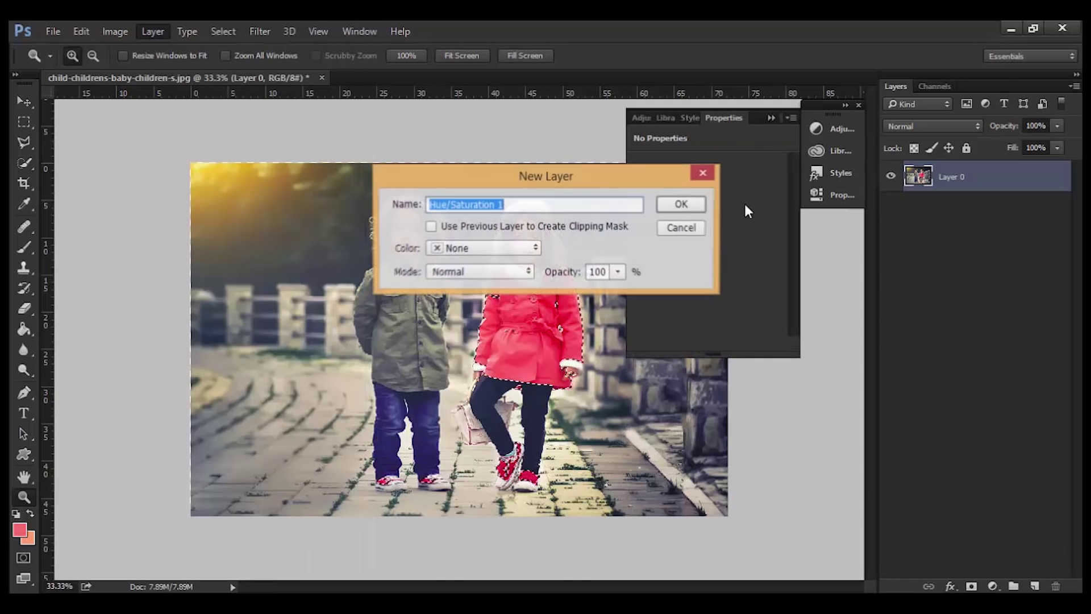
pyautogui.click(687, 204)
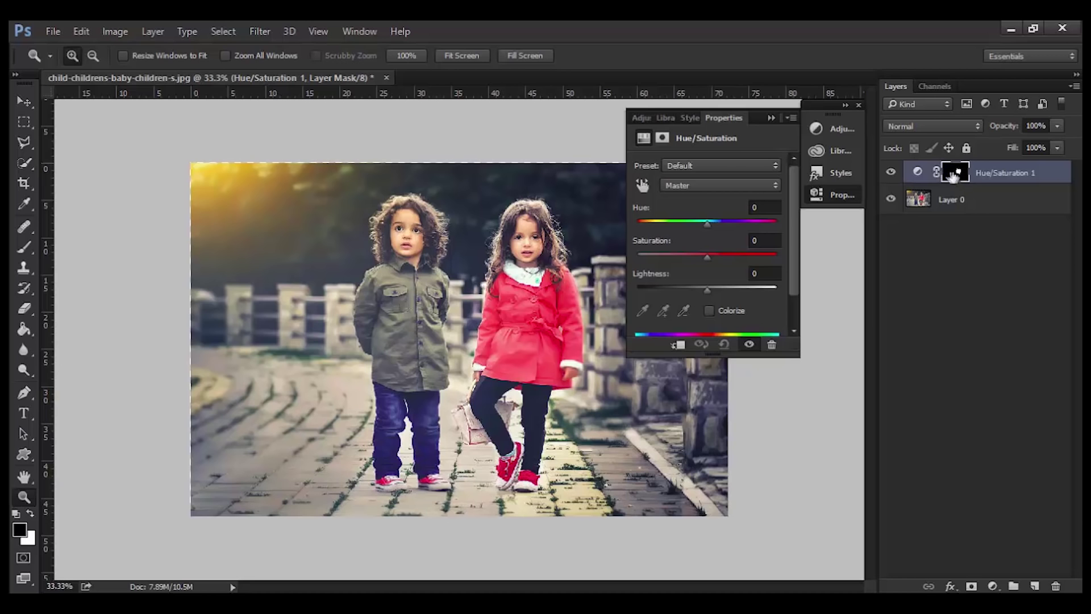
# - Set Hue to -42 and Saturation to -19, then zoom in on the children
pyautogui.moveTo(707, 222)
pyautogui.mouseDown()
pyautogui.moveTo(728, 224)
pyautogui.moveTo(675, 223)
pyautogui.mouseUp()
pyautogui.moveTo(684, 225); pyautogui.dragTo(693, 255)
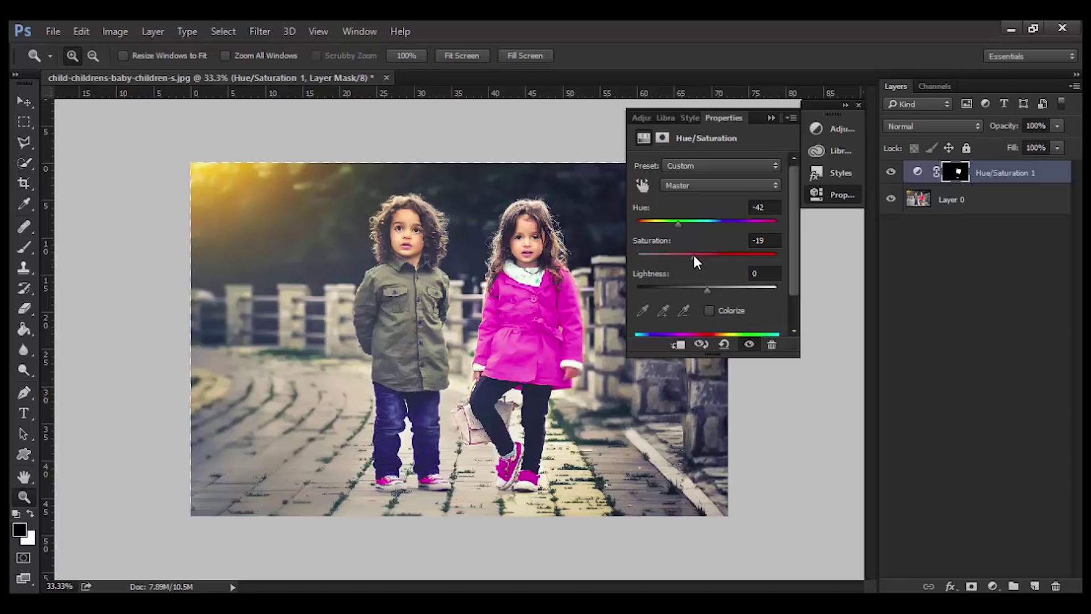
pyautogui.click(602, 270)
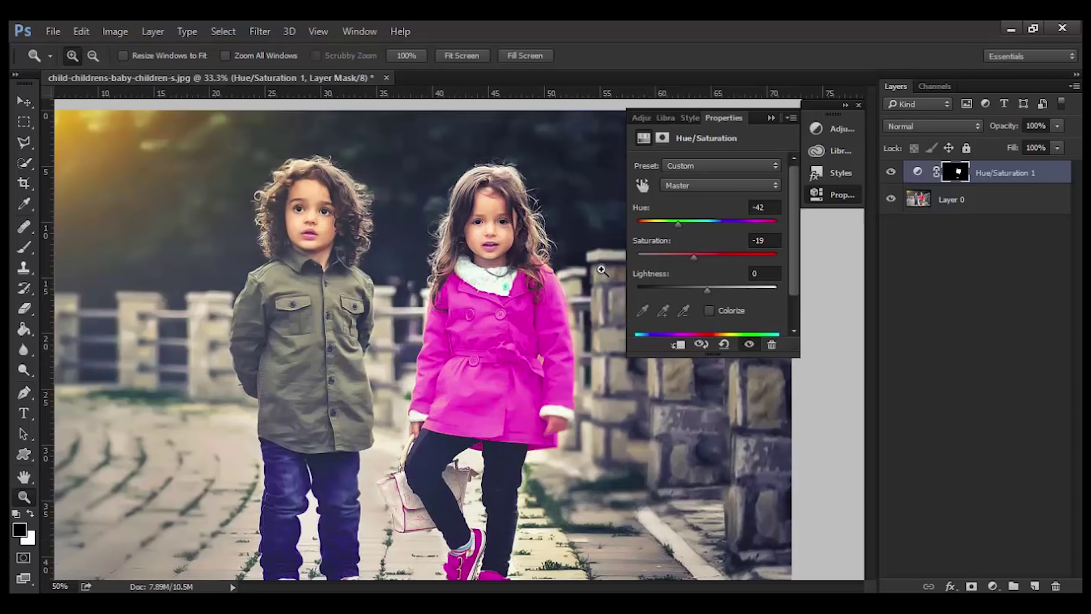
pyautogui.click(493, 340)
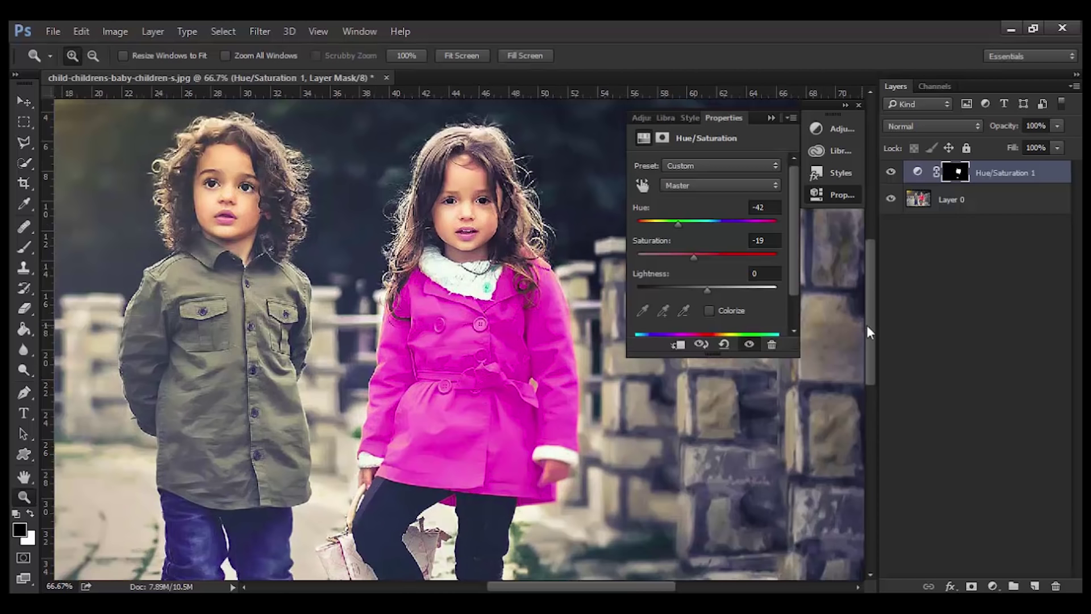
pyautogui.moveTo(870, 332); pyautogui.dragTo(878, 392)
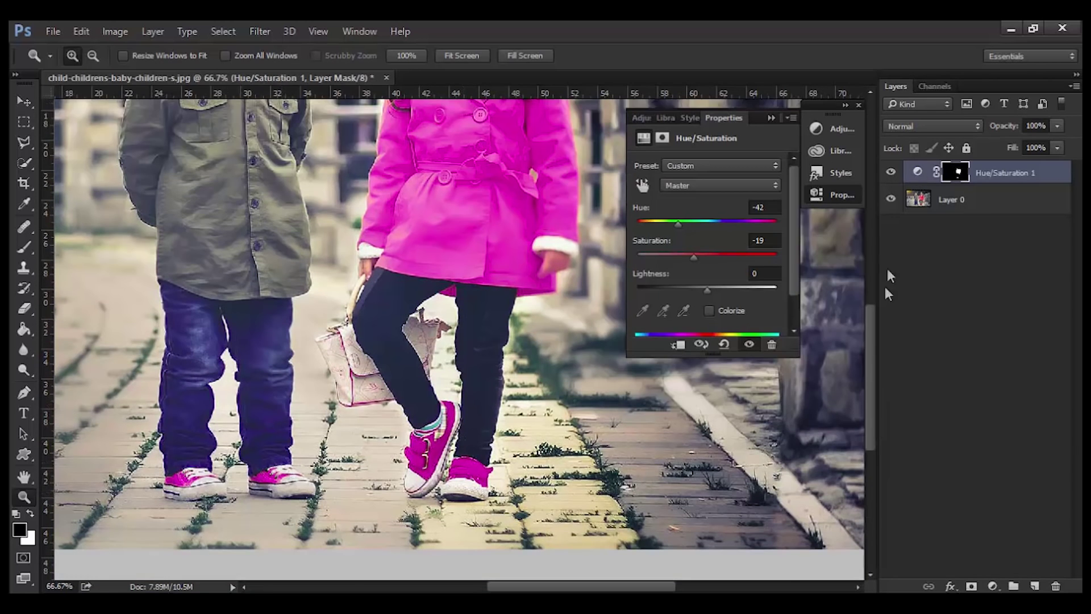
pyautogui.click(25, 250)
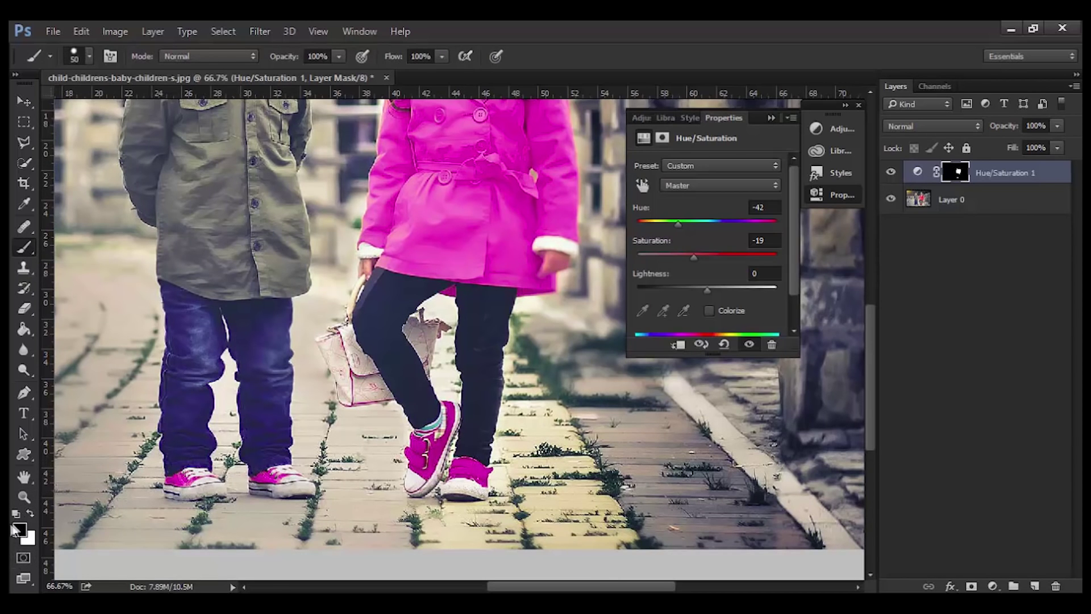
# - Paint out the boy's sneakers, both faces and a faint leg outline from the mask
pyautogui.moveTo(278, 483); pyautogui.dragTo(159, 485)
pyautogui.press('alt')
pyautogui.keyDown('alt'); pyautogui.click(958, 174); pyautogui.keyUp('alt')
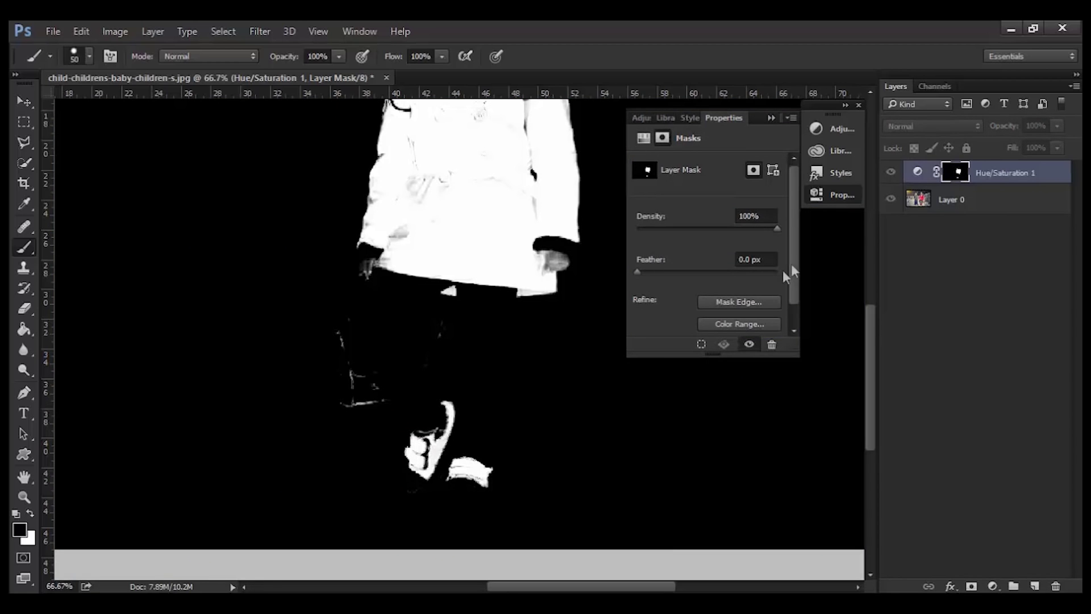
pyautogui.hotkey('ctrl', '0')
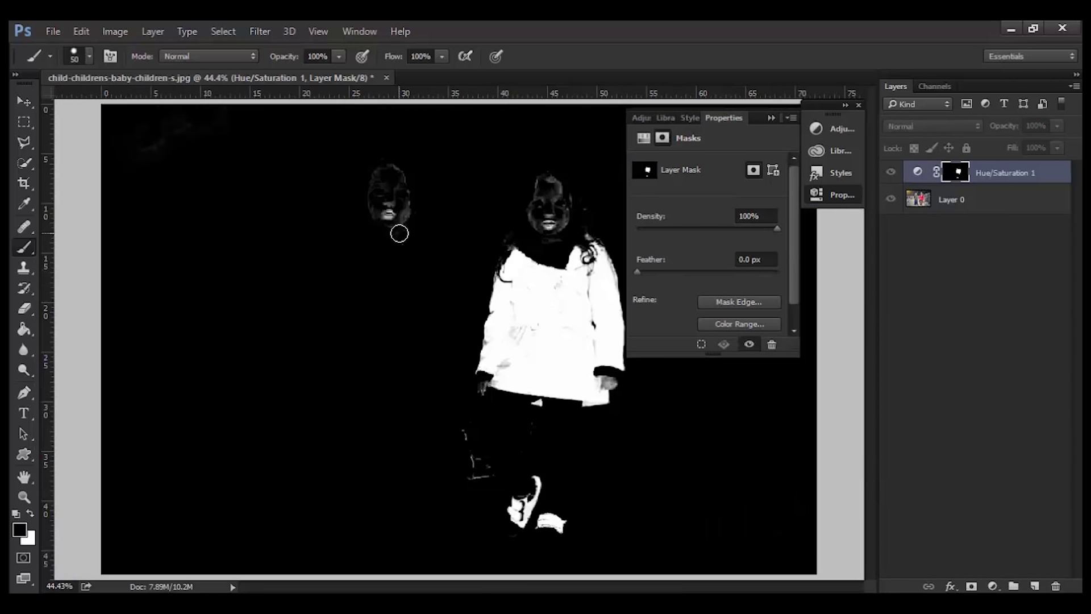
pyautogui.moveTo(407, 254); pyautogui.dragTo(392, 175)
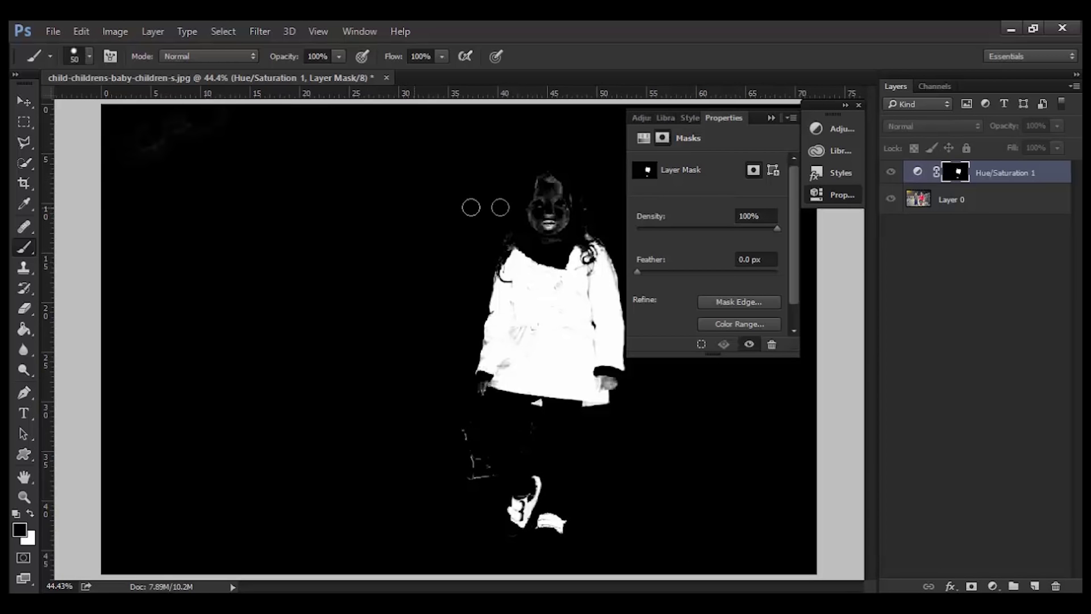
pyautogui.moveTo(543, 219)
pyautogui.mouseDown()
pyautogui.moveTo(552, 243)
pyautogui.moveTo(530, 190)
pyautogui.moveTo(556, 182)
pyautogui.mouseUp()
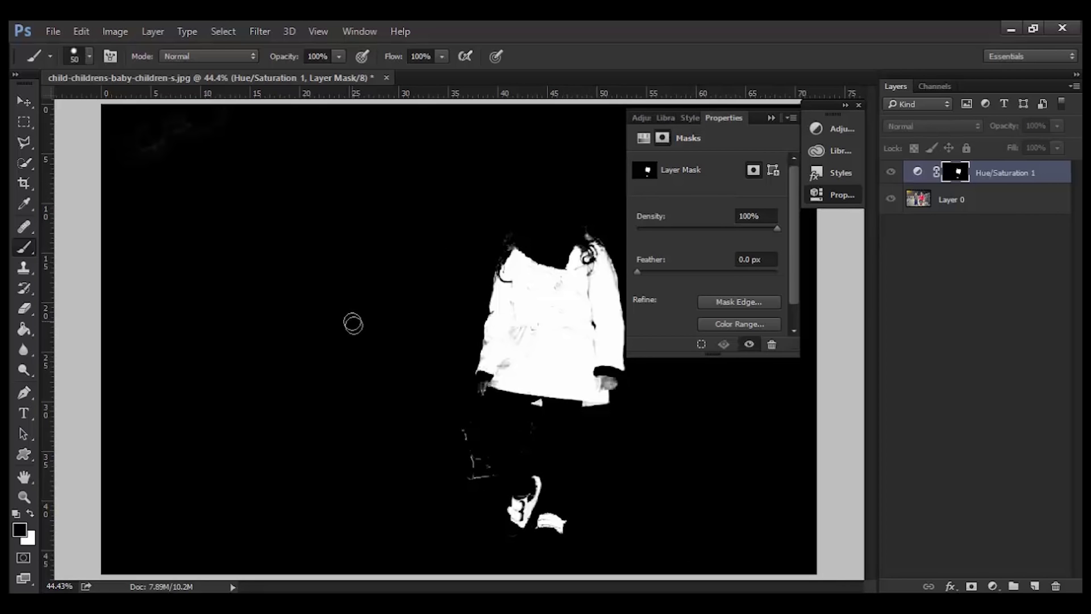
pyautogui.moveTo(460, 492)
pyautogui.mouseDown()
pyautogui.moveTo(456, 466)
pyautogui.moveTo(490, 438)
pyautogui.moveTo(534, 435)
pyautogui.moveTo(437, 475)
pyautogui.mouseUp()
# - Leave mask view and zoom around to review the girl's magenta coat and shoes
pyautogui.keyDown('alt'); pyautogui.click(959, 175); pyautogui.keyUp('alt')
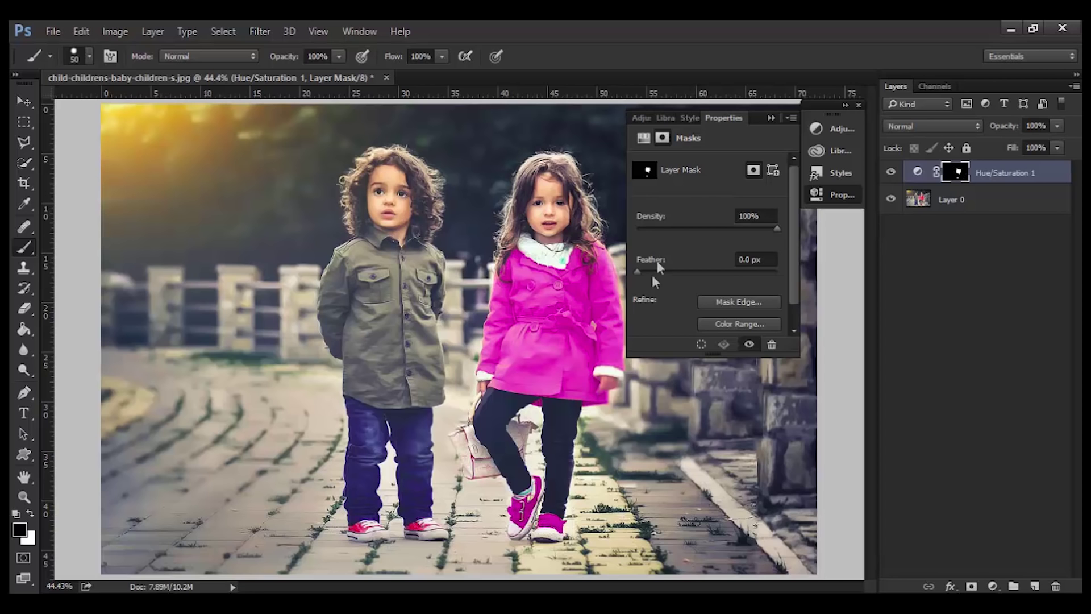
pyautogui.click(771, 118)
pyautogui.click(23, 496)
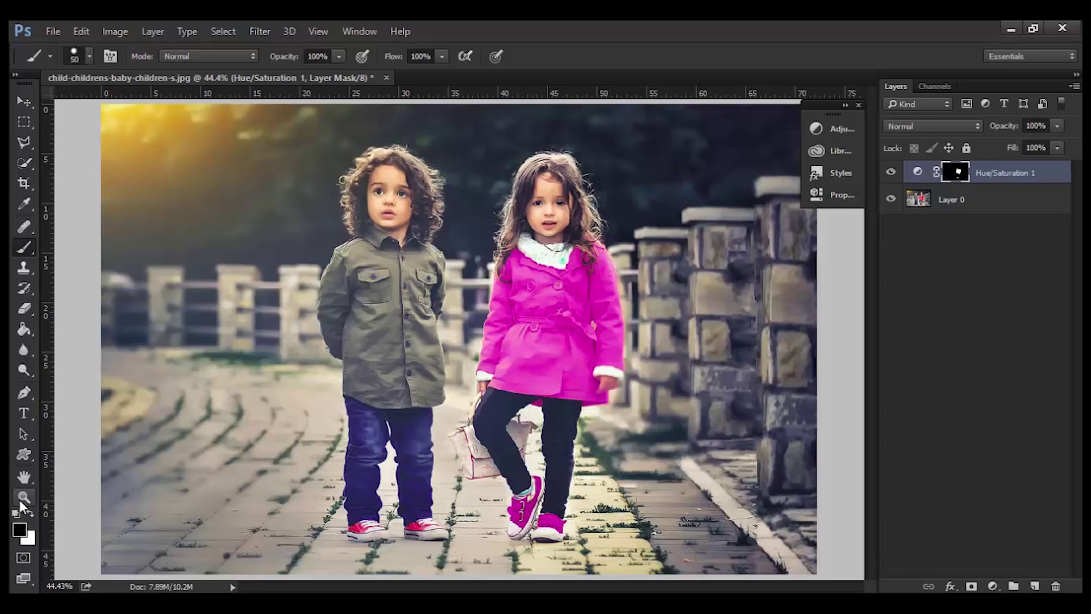
pyautogui.keyDown('alt'); pyautogui.click(458, 357); pyautogui.keyUp('alt')
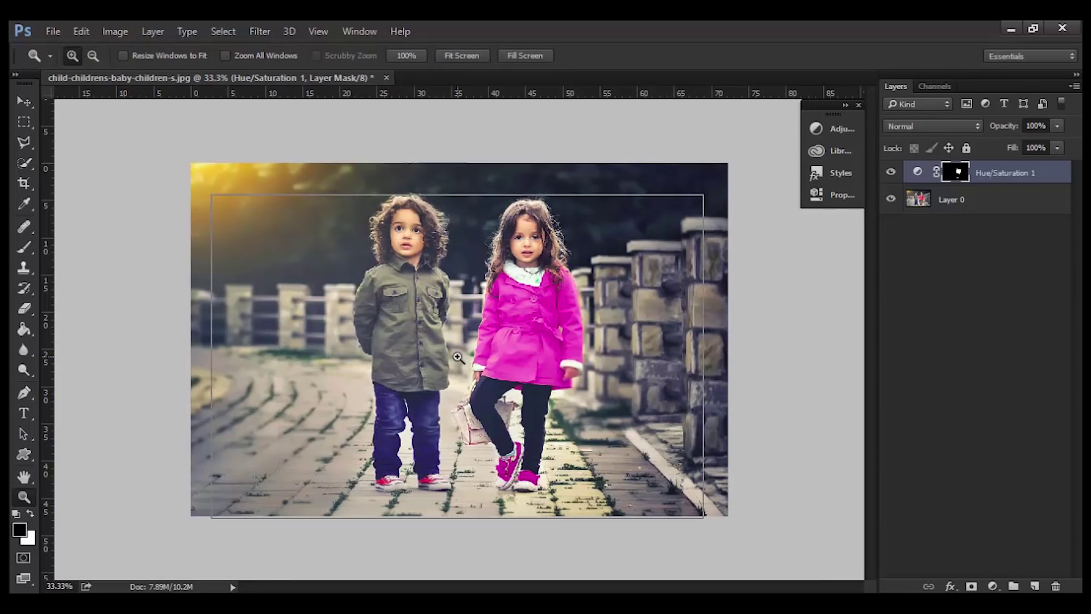
pyautogui.click(458, 357)
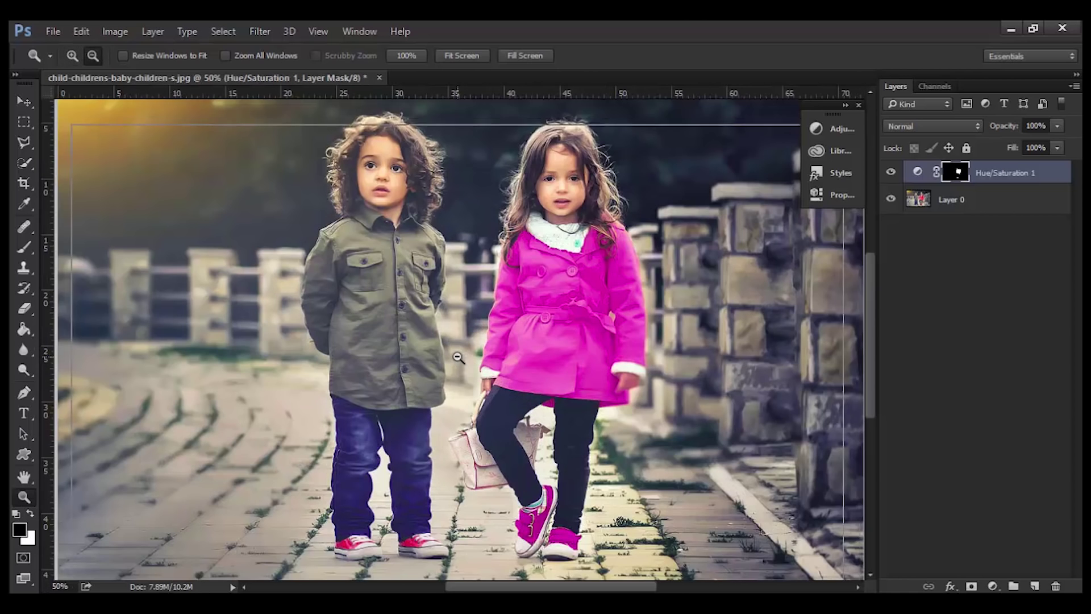
pyautogui.keyDown('alt'); pyautogui.click(458, 357); pyautogui.keyUp('alt')
pyautogui.click(491, 271)
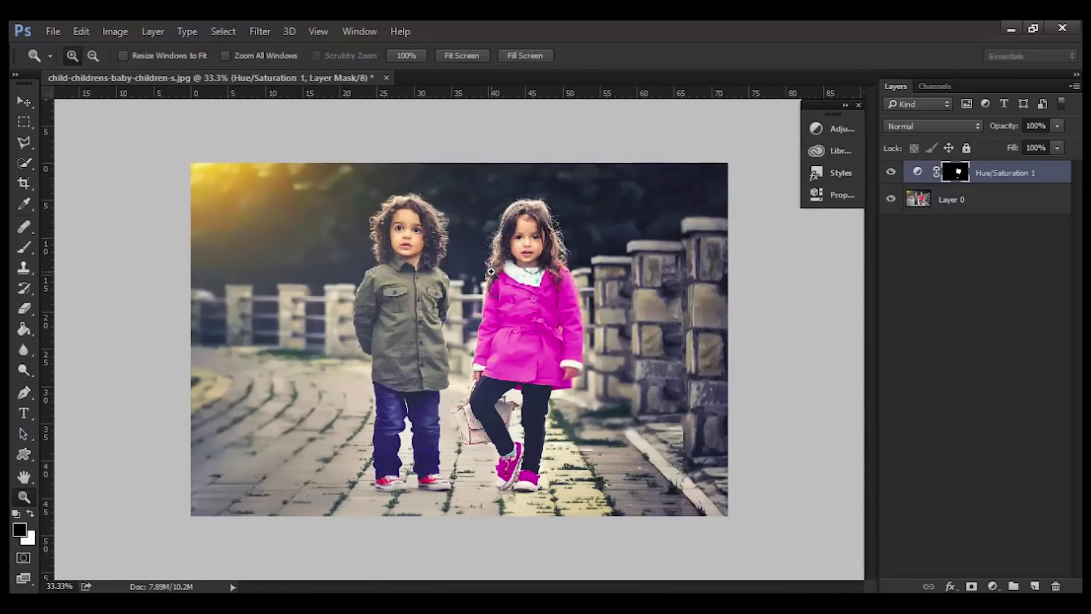